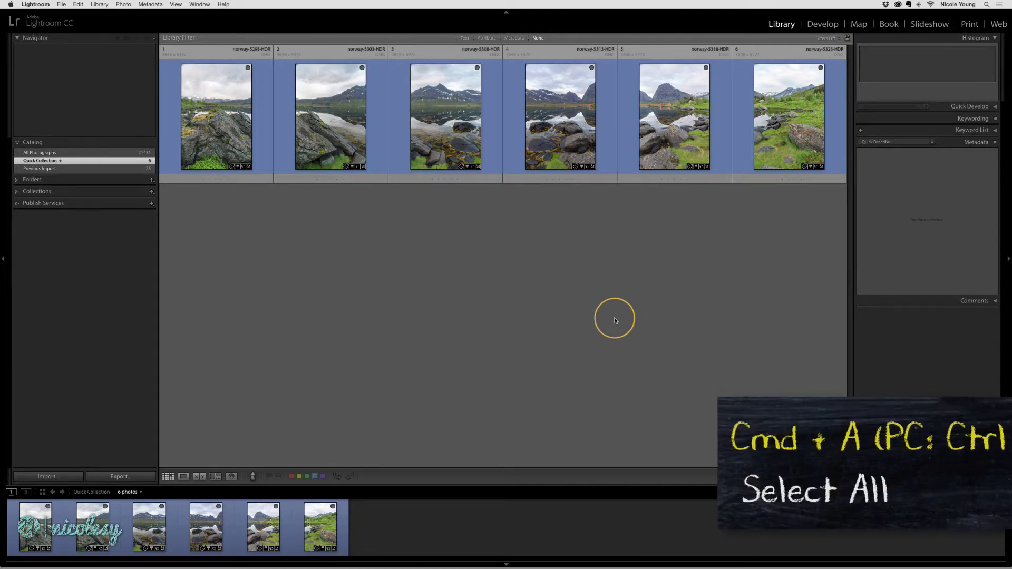
Step: Select all six lake photos and start a Panorama photo merge on them
key(ctrl+a)
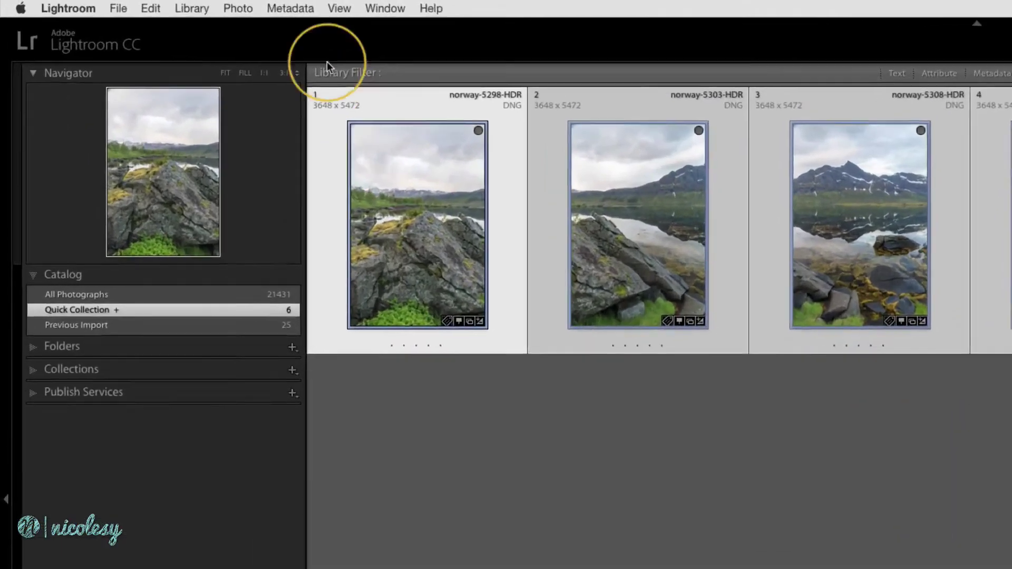
click(270, 8)
click(406, 159)
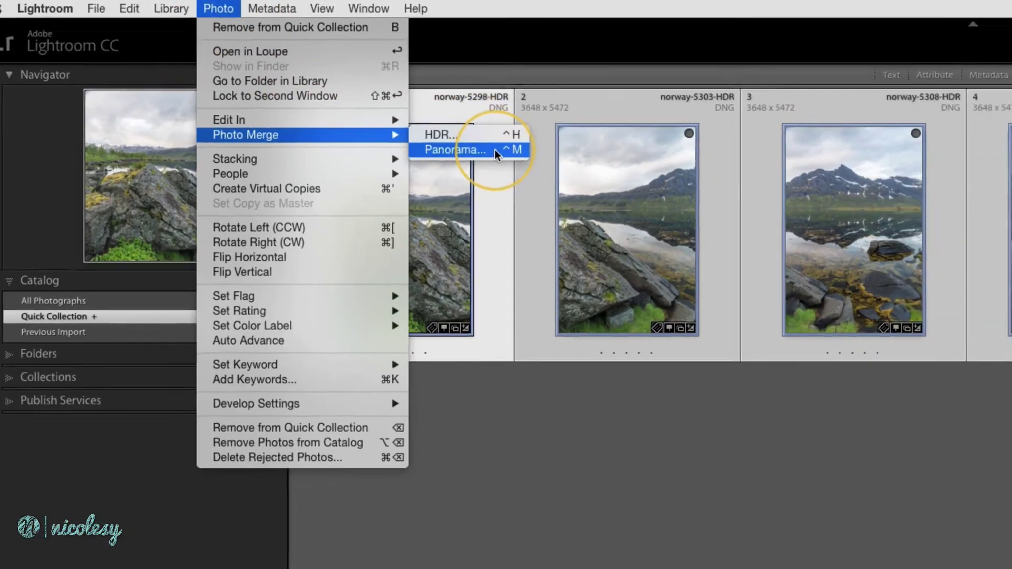
click(497, 166)
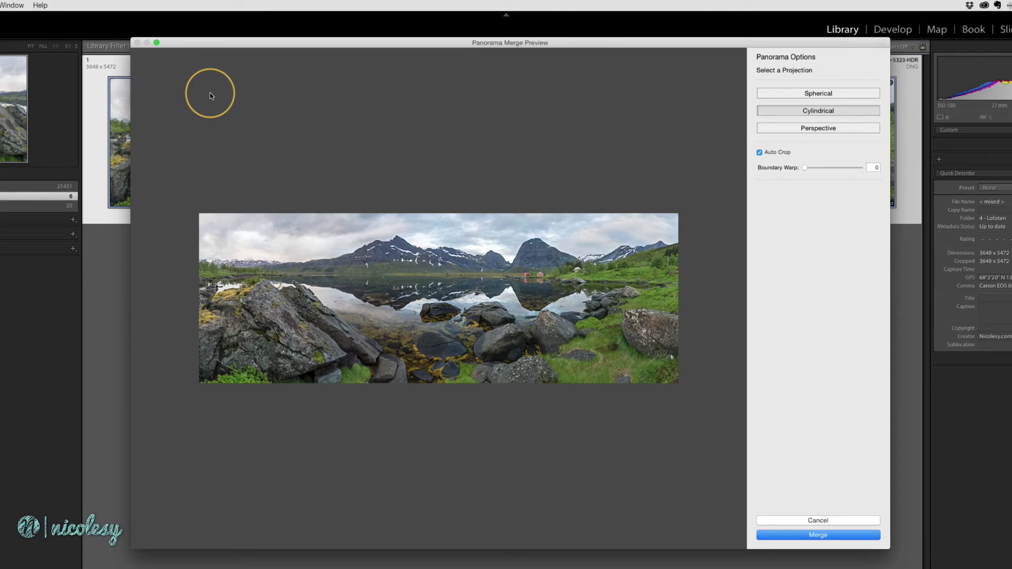
Step: Preview Spherical, Cylindrical and Perspective projections in turn, settling on Cylindrical
click(844, 95)
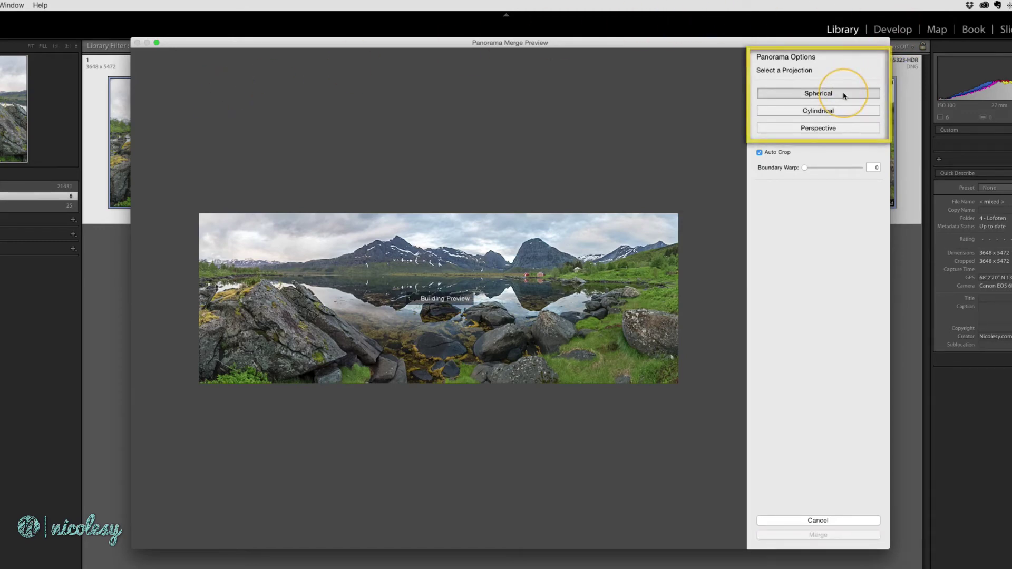
click(843, 117)
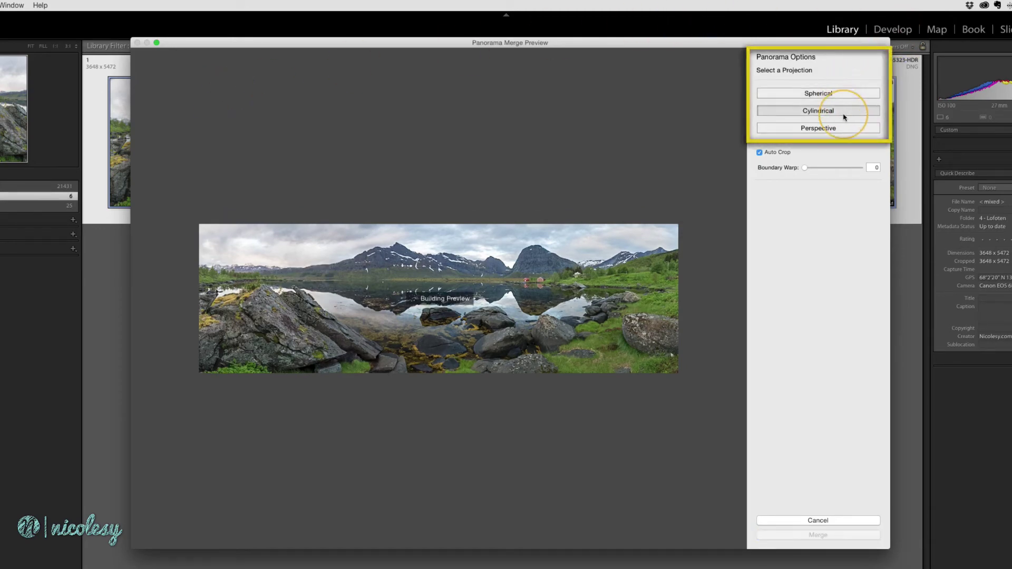
click(844, 129)
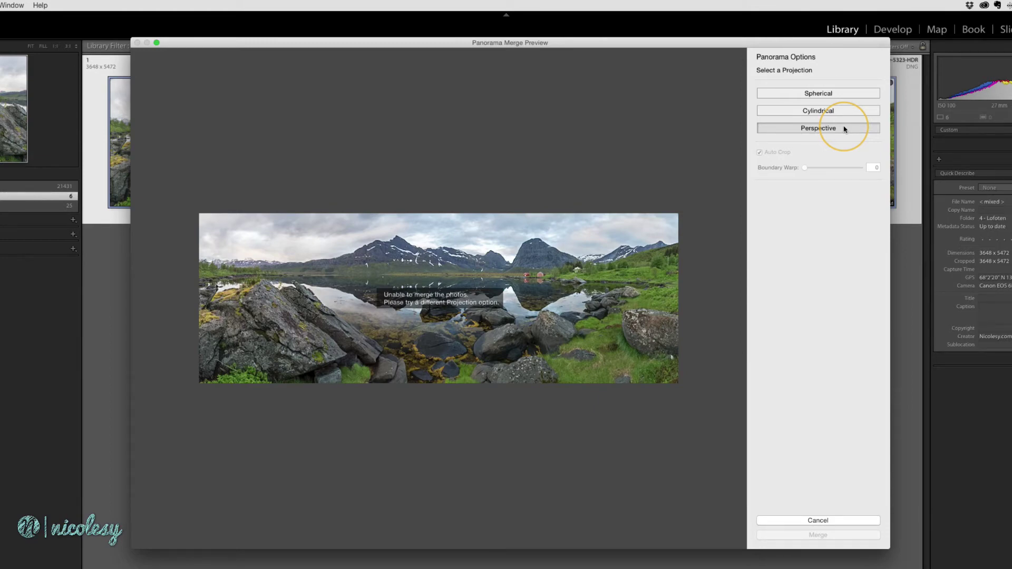
click(840, 111)
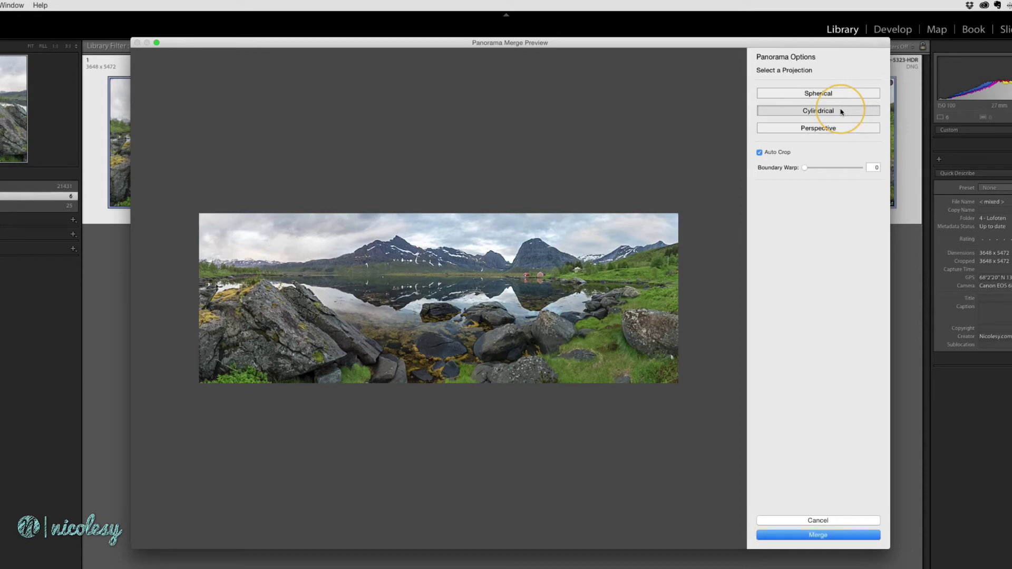
click(838, 95)
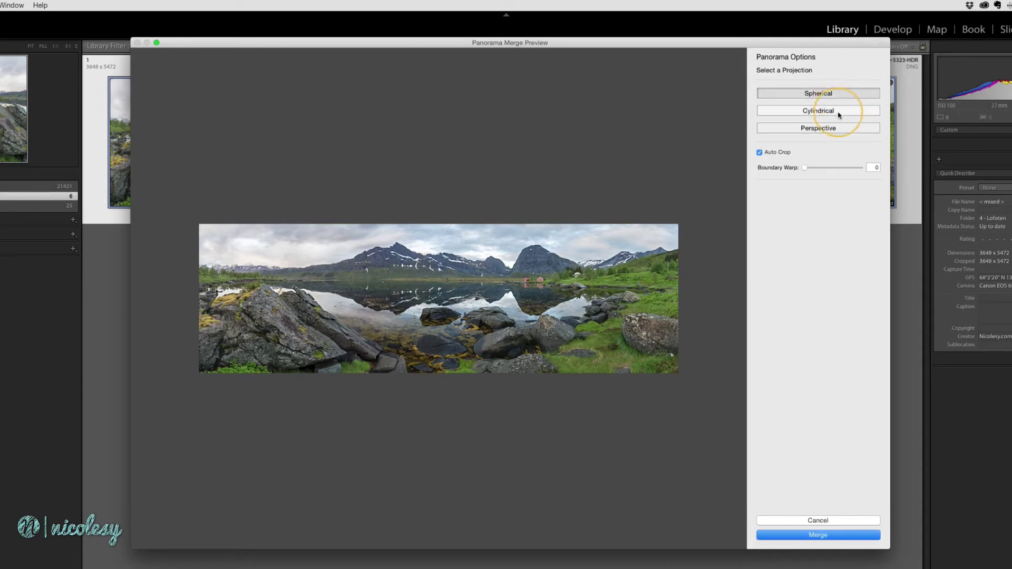
click(838, 114)
Step: With Auto Crop briefly off, set Boundary Warp to 81 to fill the frame, then re-enable Auto Crop
click(760, 153)
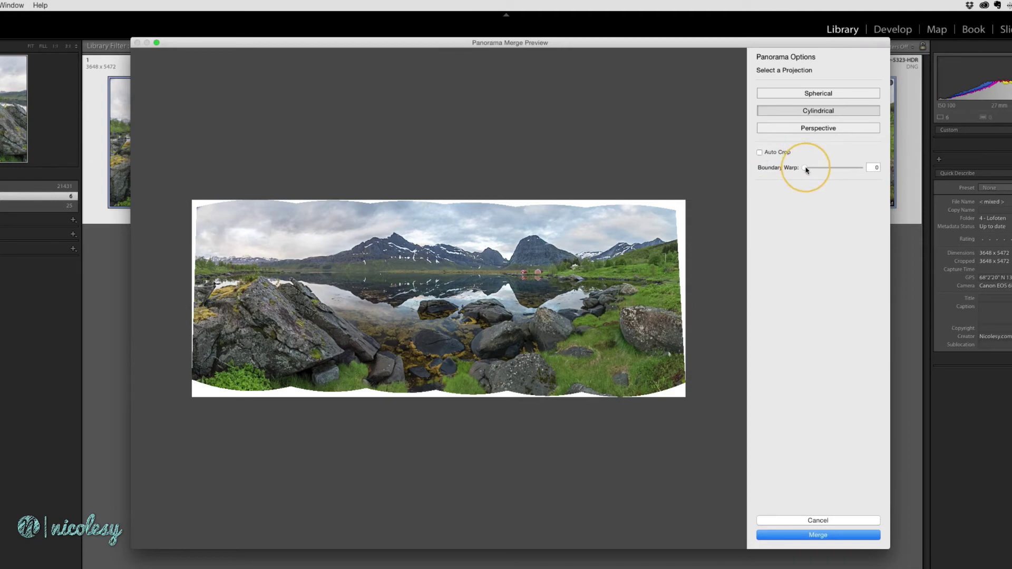
drag(806, 170, 851, 168)
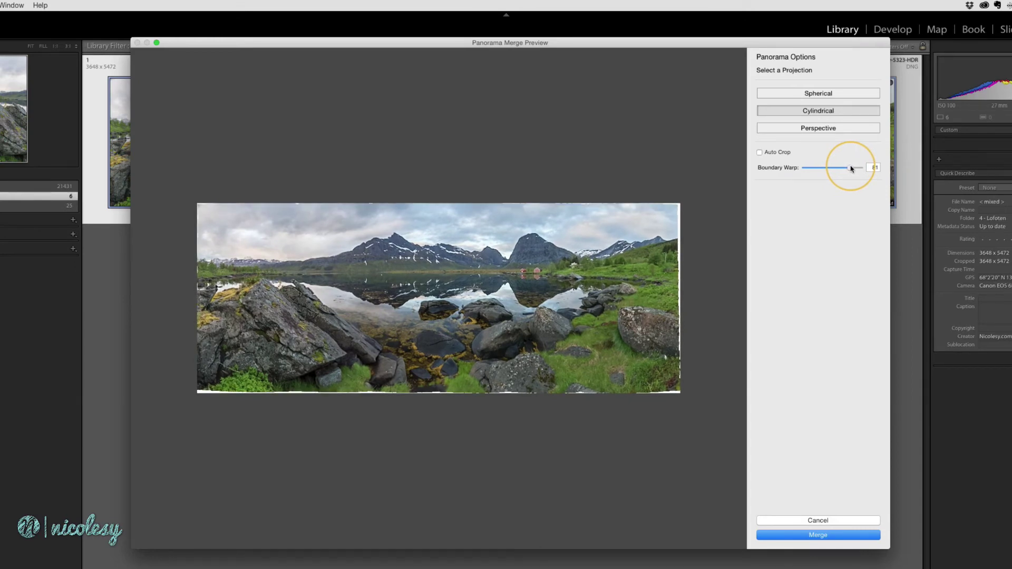
click(778, 153)
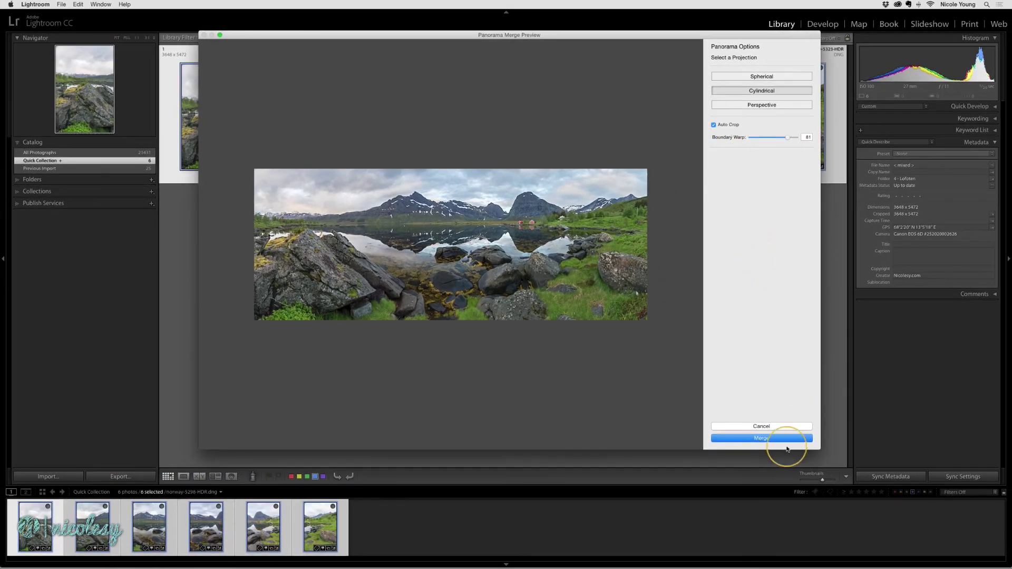
Step: Merge the panorama, then select the new Pano thumbnail and view it full size in Loupe
click(762, 438)
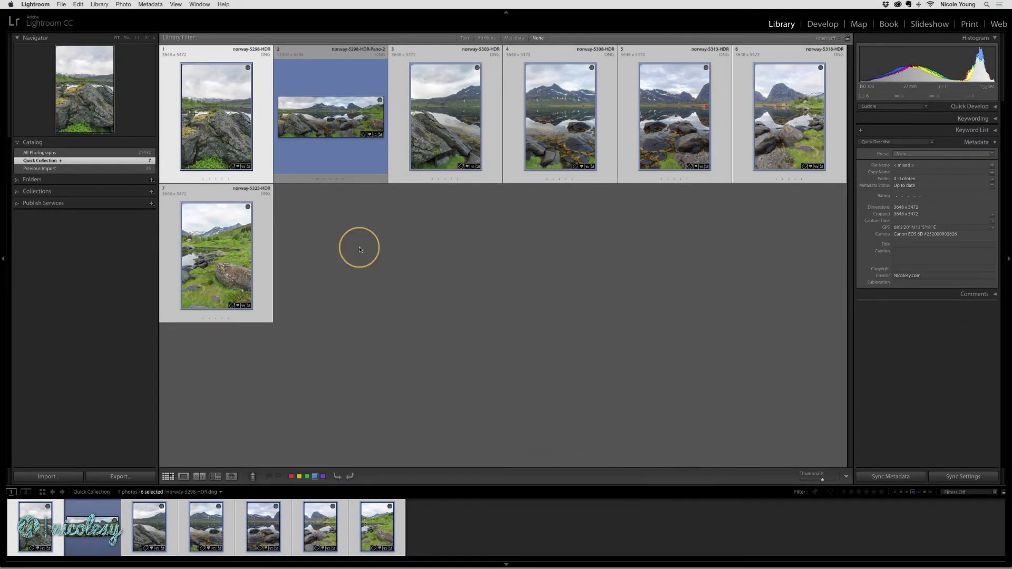
click(327, 126)
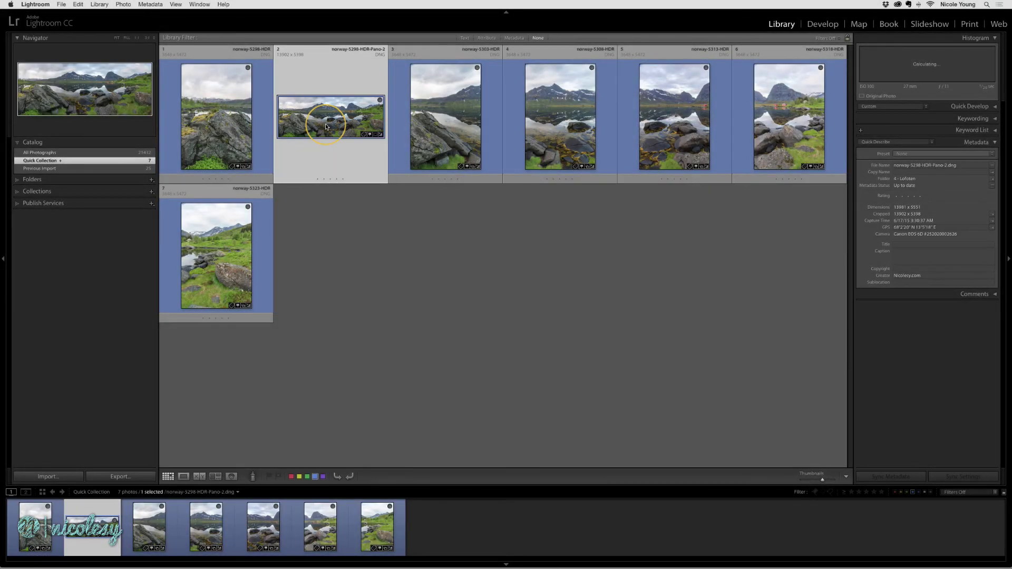
double_click(327, 126)
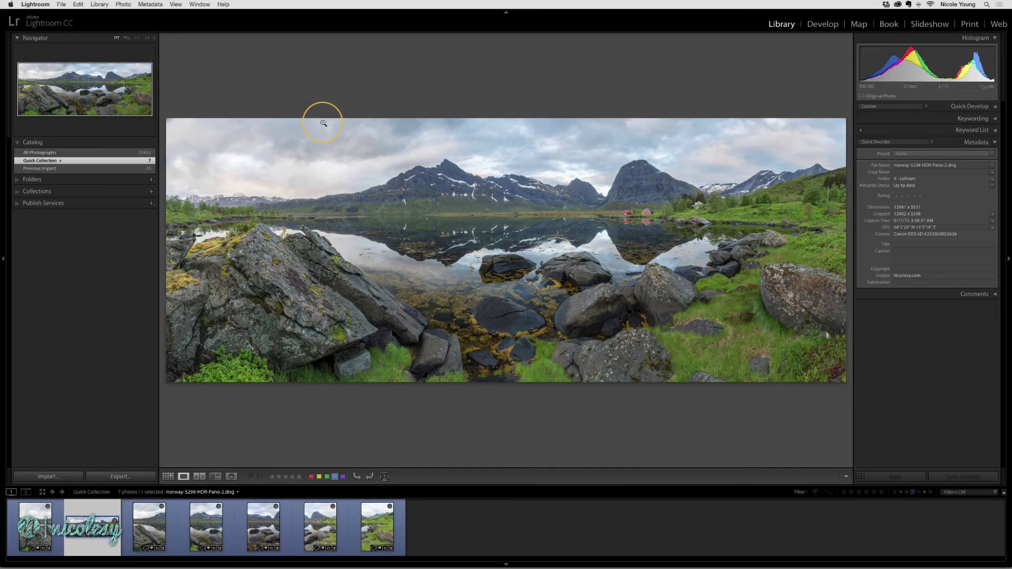